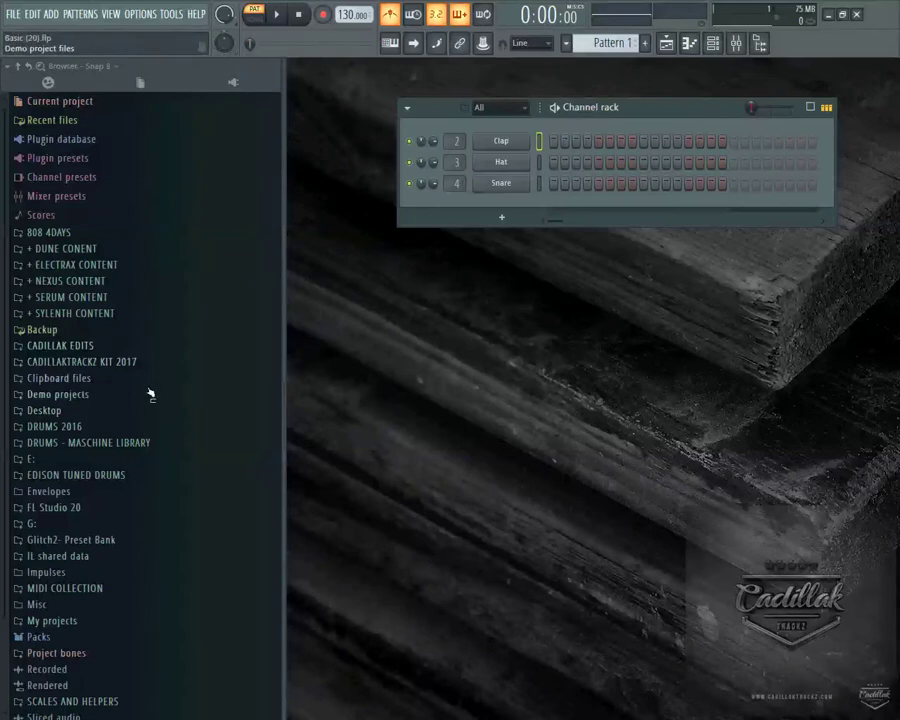
# Review the browser's extra search folders in the file settings and close the settings window
pyautogui.click(80, 14)
pyautogui.moveTo(124, 16)
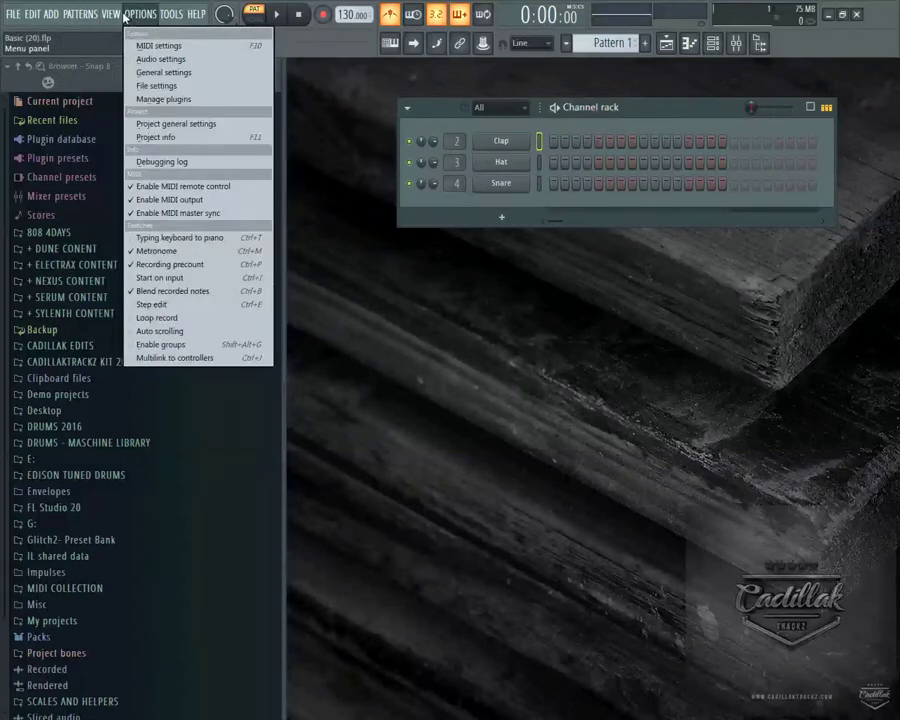
pyautogui.moveTo(170, 15)
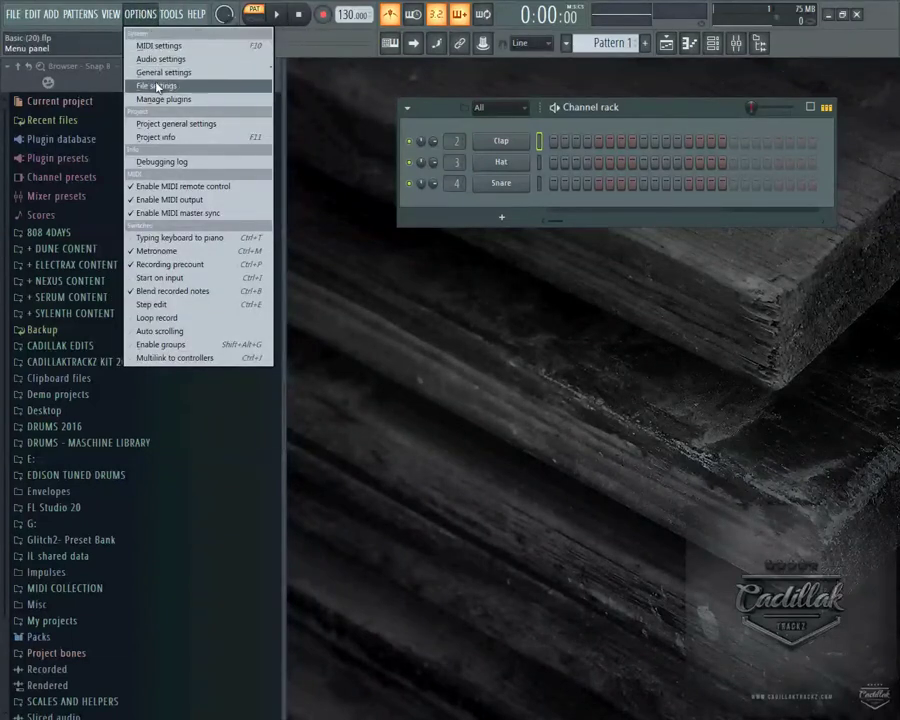
pyautogui.click(162, 46)
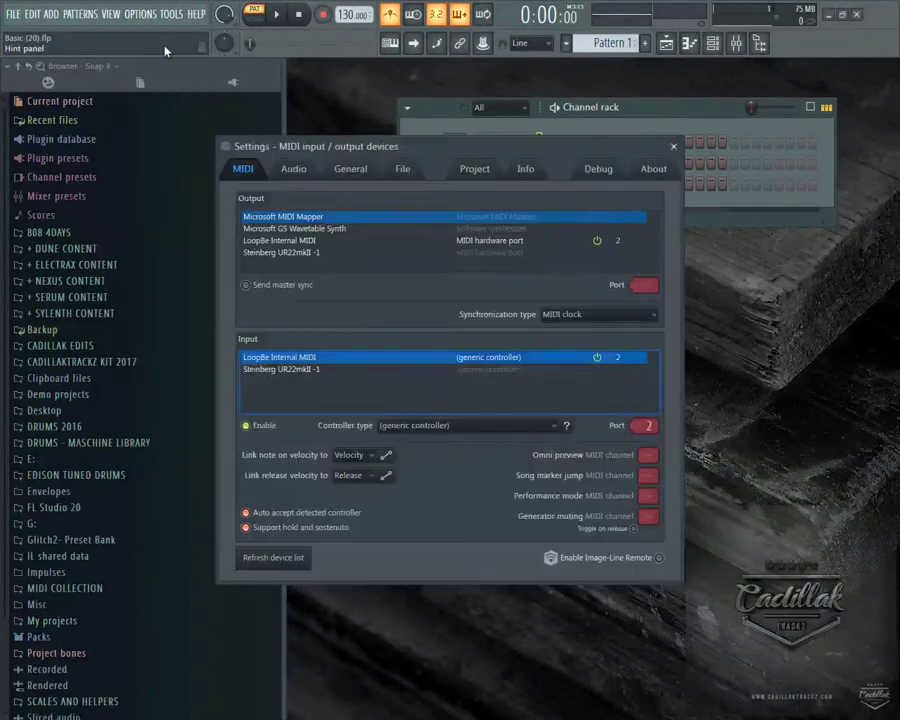
pyautogui.click(406, 171)
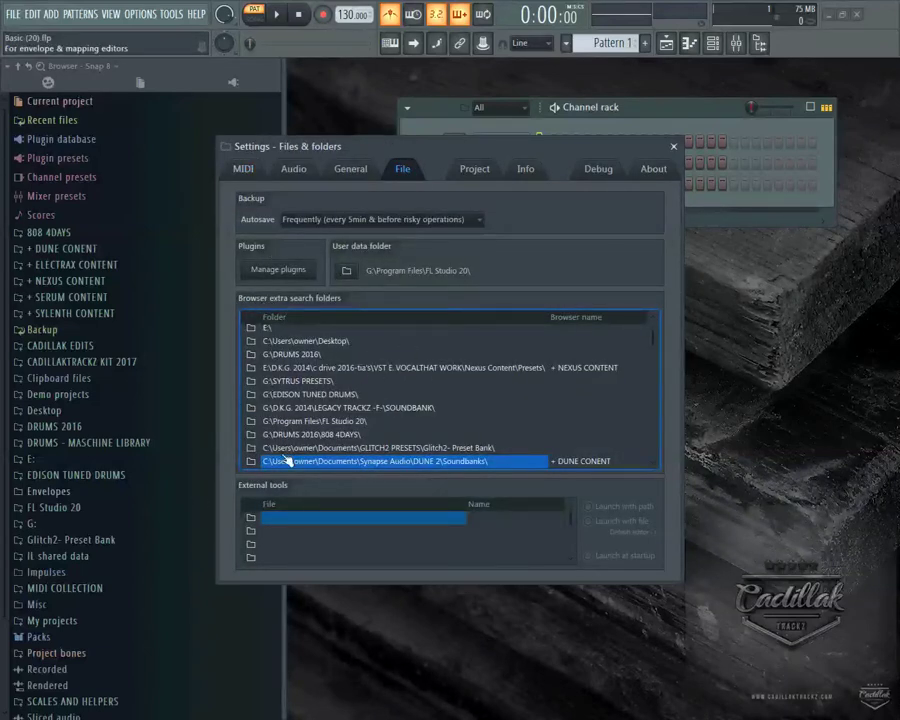
pyautogui.click(674, 147)
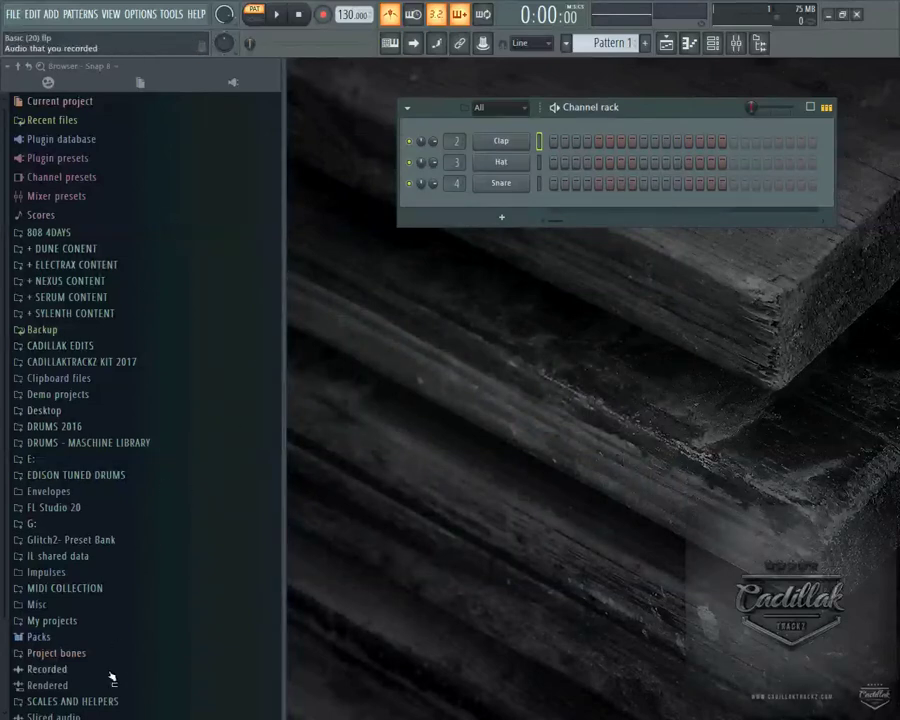
# Expand the Speech, Soundfonts, Misc and Impulses folders to inspect their contents, and collapse the browser structure
pyautogui.scroll(-2, 198, 567)
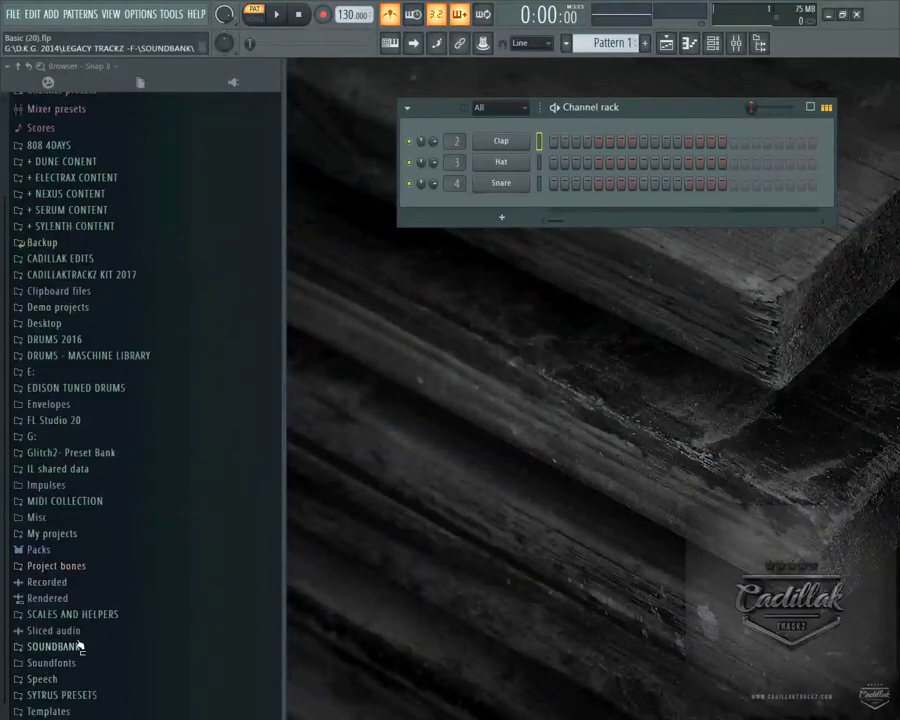
pyautogui.click(42, 680)
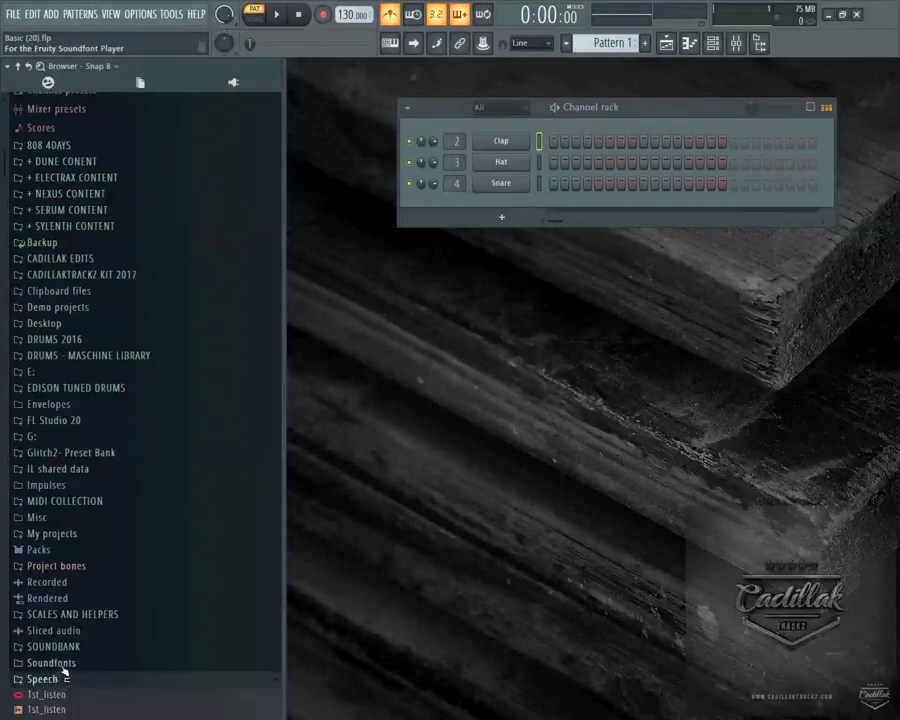
pyautogui.click(48, 663)
pyautogui.click(40, 517)
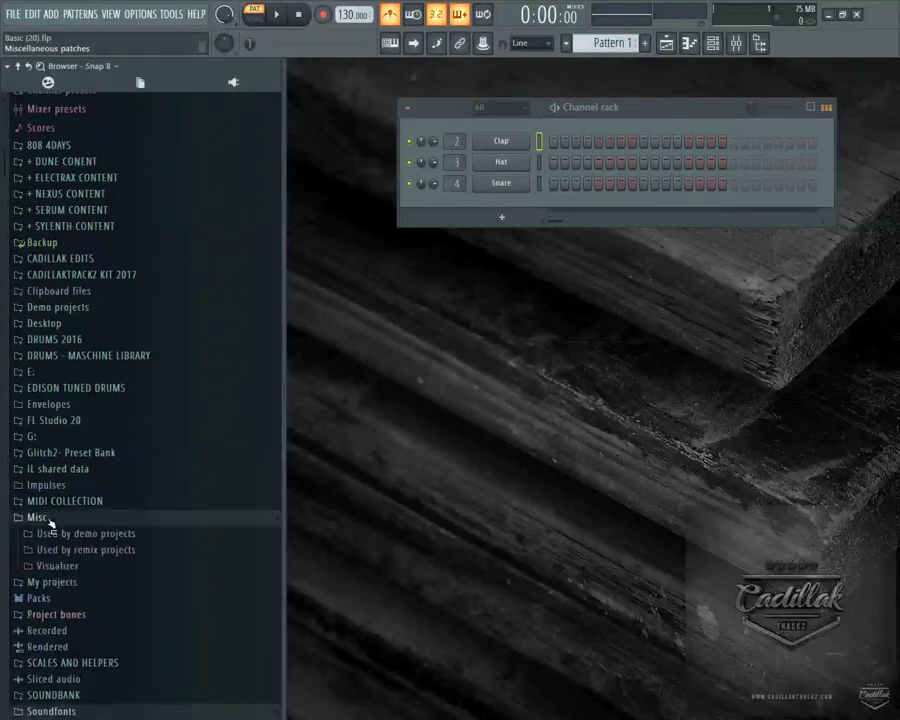
pyautogui.click(46, 485)
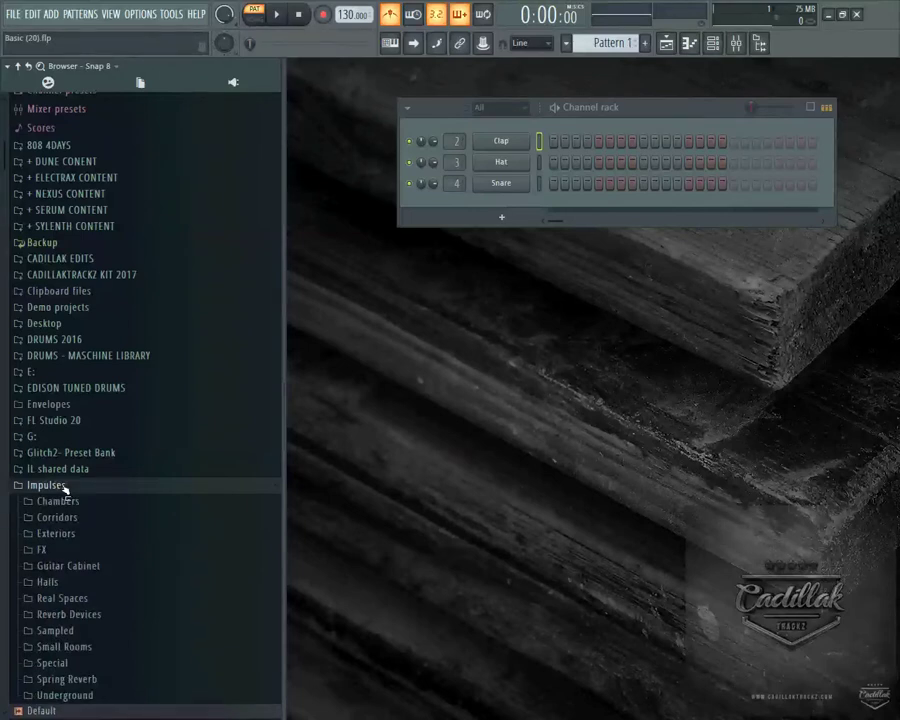
pyautogui.click(62, 486)
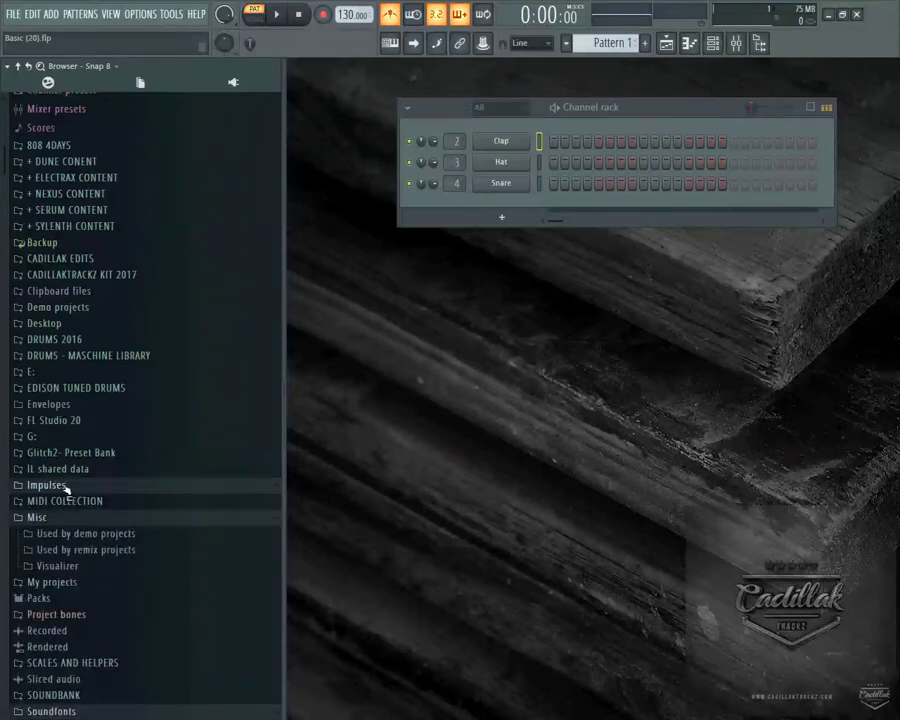
pyautogui.click(18, 67)
pyautogui.scroll(-2, 156, 410)
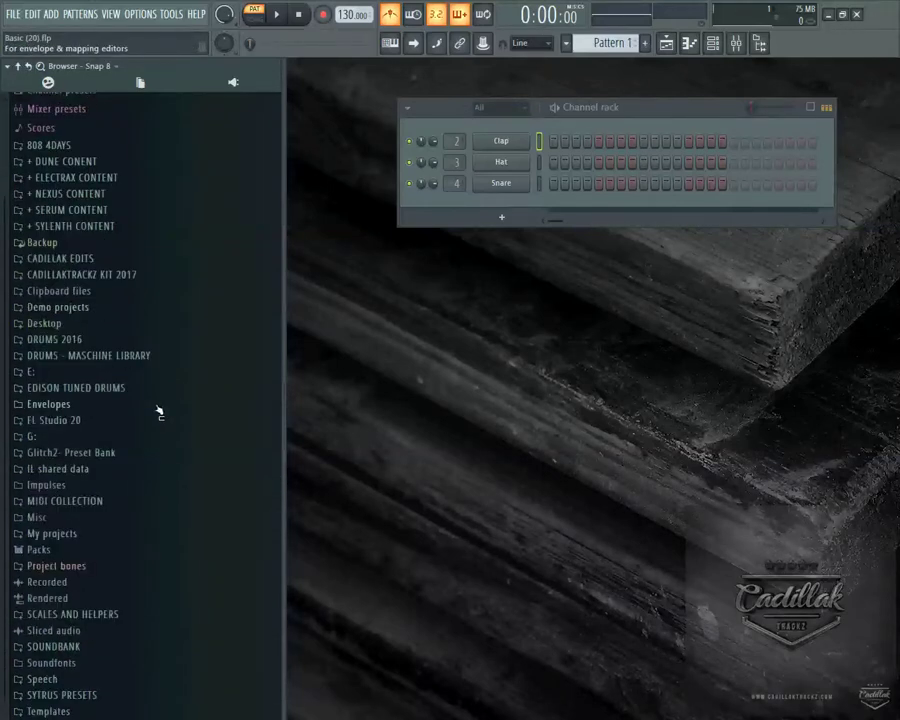
pyautogui.scroll(2, 153, 478)
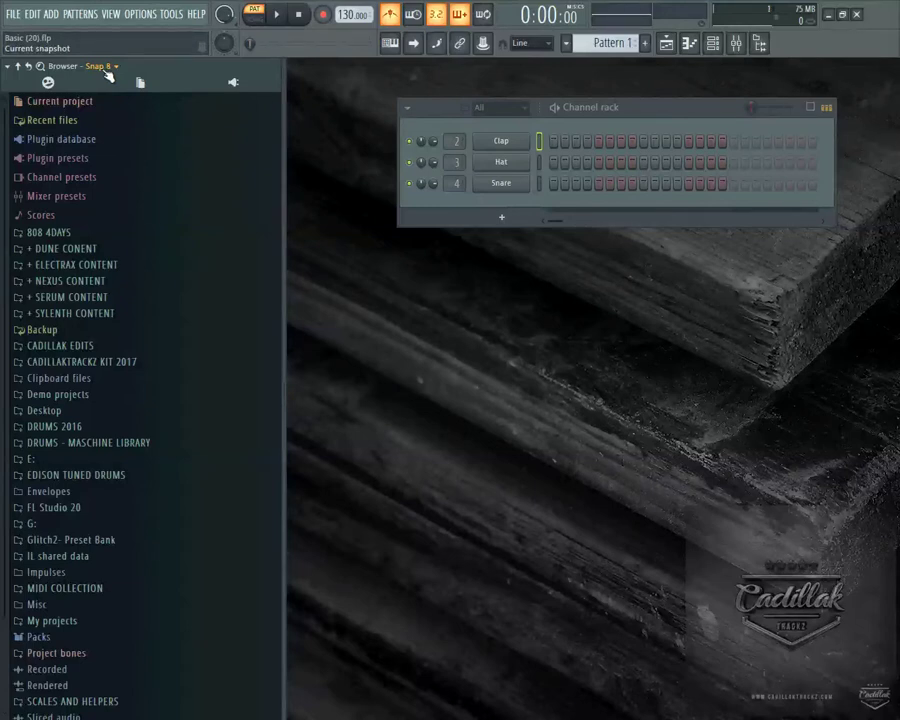
# Look through the browser's view options and snapshot list, keeping Snap 8 as the current snapshot
pyautogui.click(7, 67)
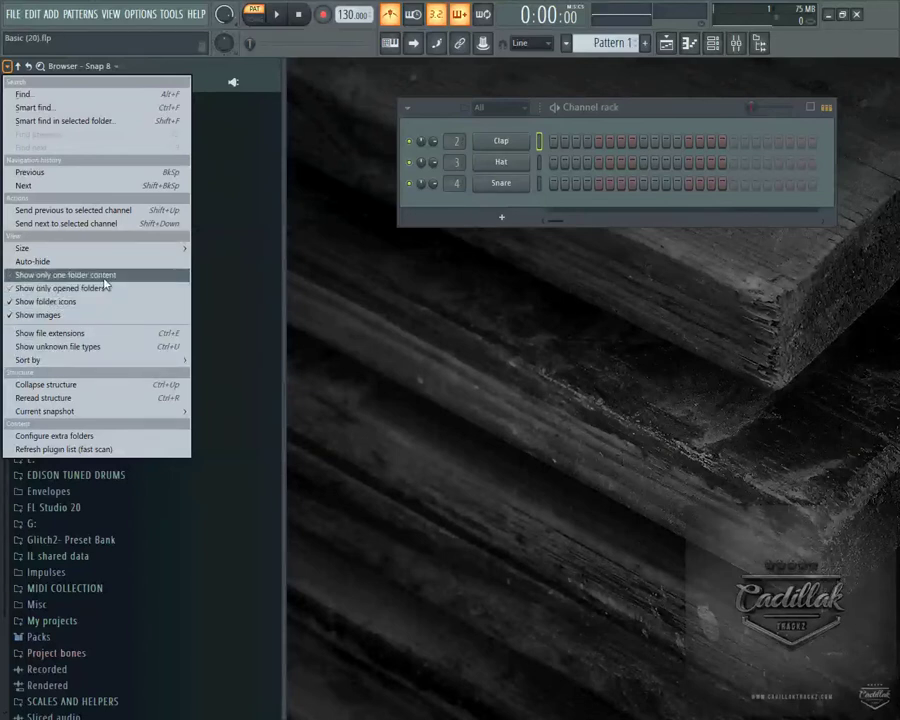
pyautogui.click(406, 218)
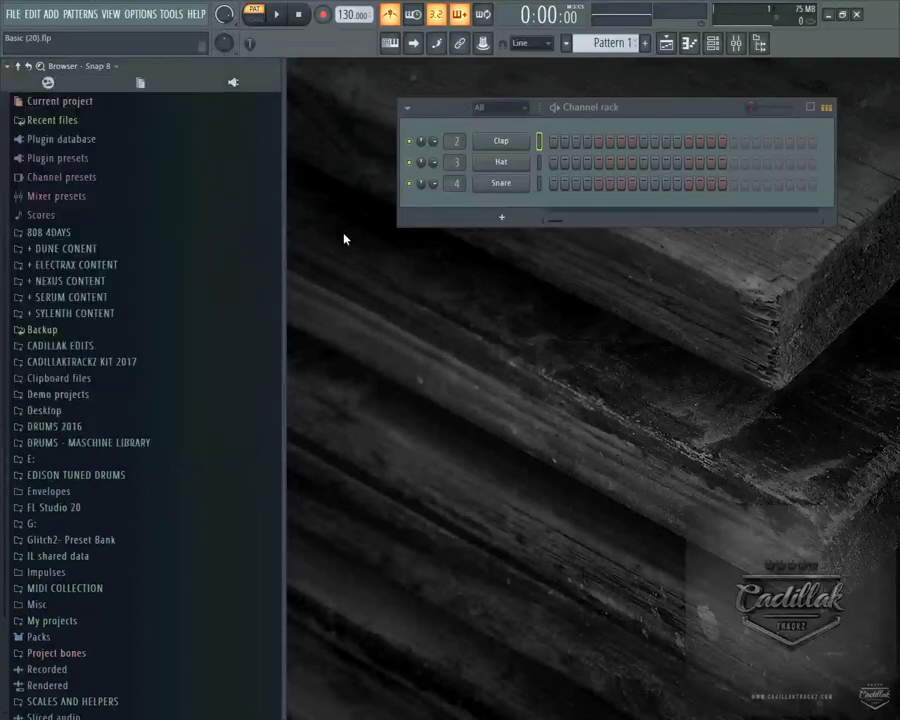
pyautogui.click(116, 66)
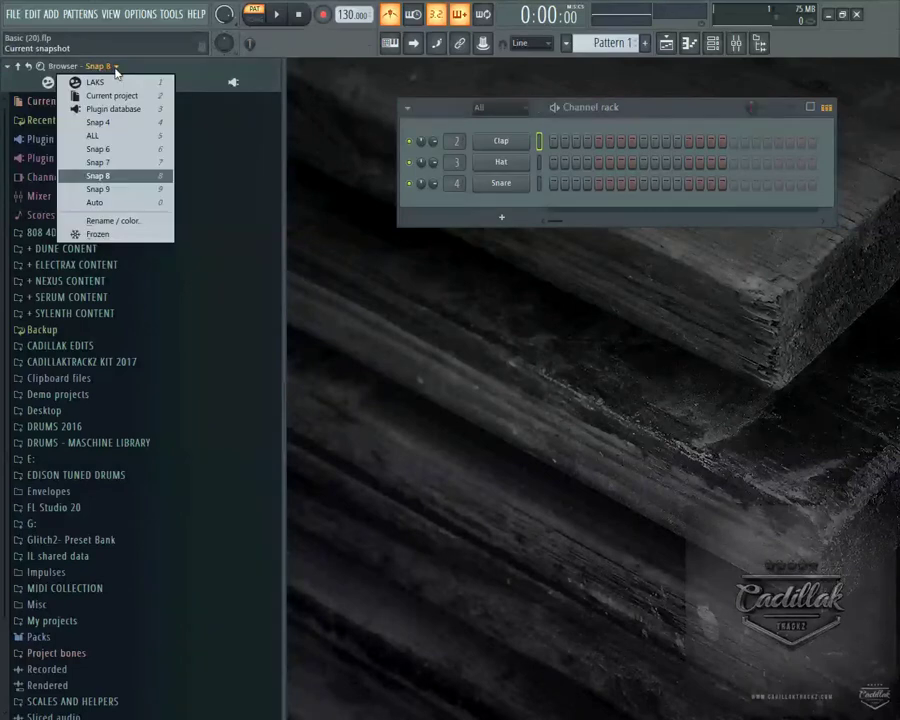
pyautogui.click(131, 177)
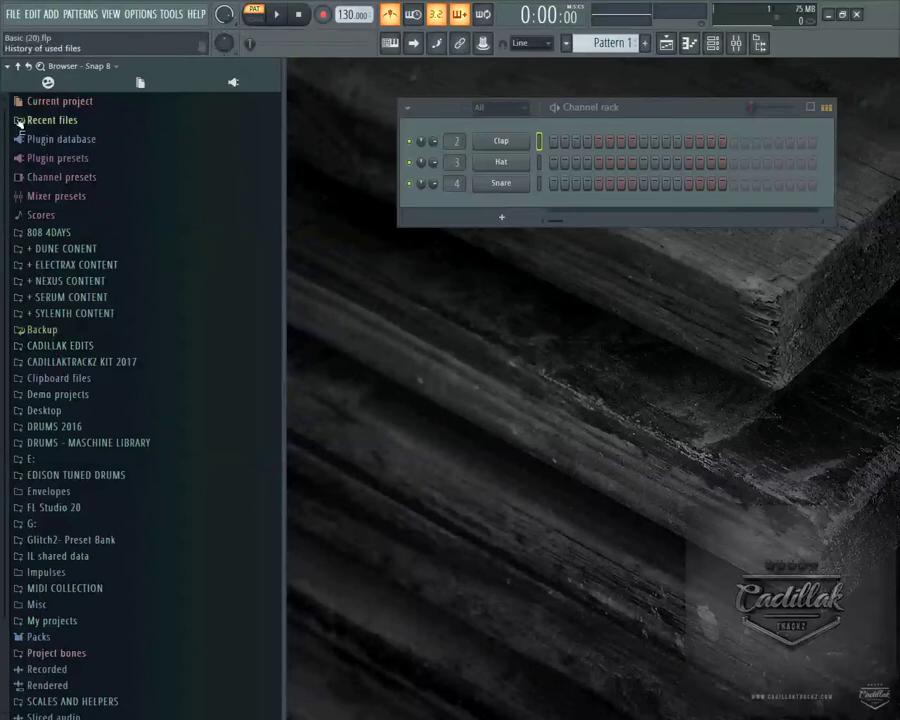
pyautogui.click(7, 65)
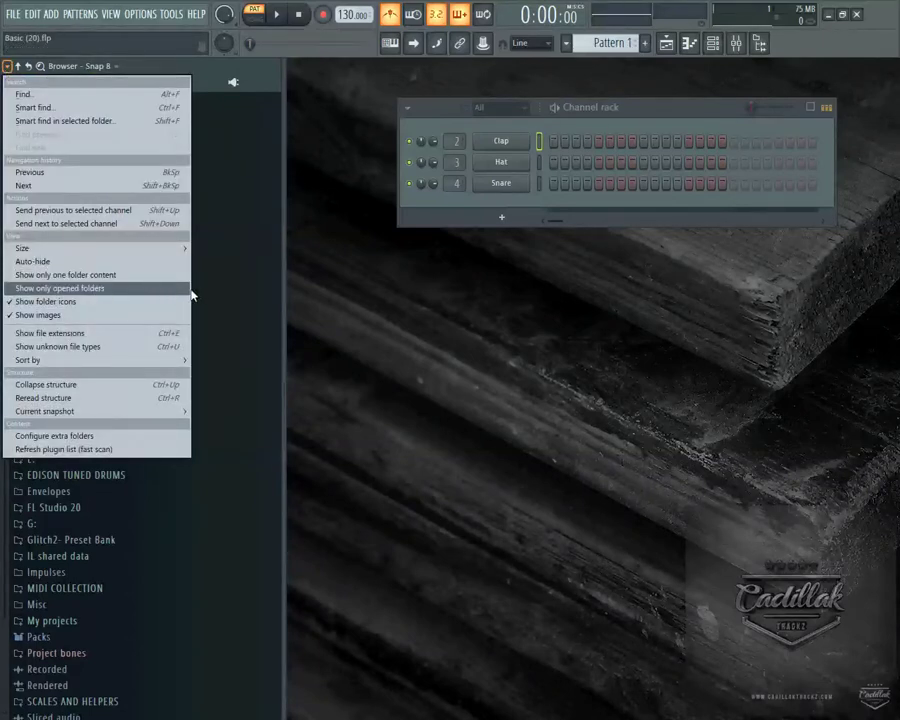
pyautogui.click(380, 322)
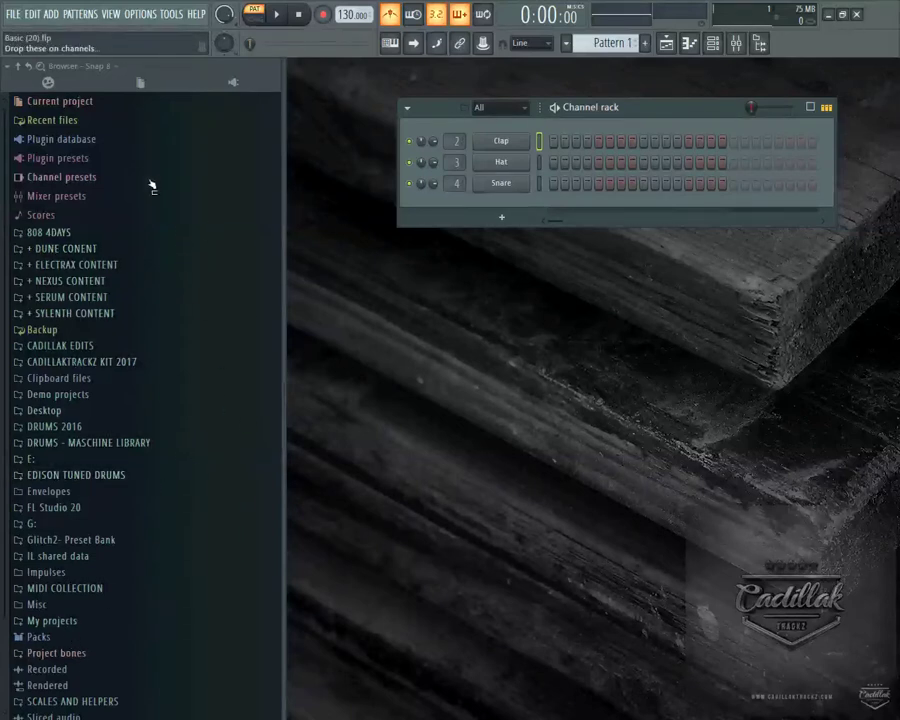
# Open the 808 4DAYS and + ELECTRAX CONTENT folders in the Snap 8 browser view
pyautogui.click(21, 233)
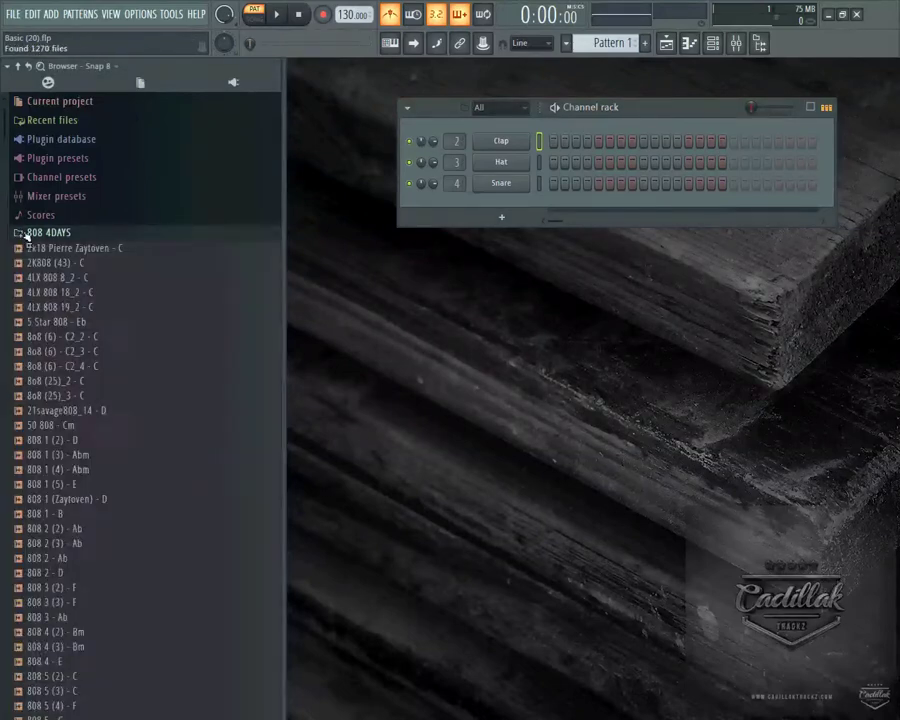
pyautogui.scroll(-6, 125, 328)
pyautogui.moveTo(5, 140); pyautogui.dragTo(5, 700)
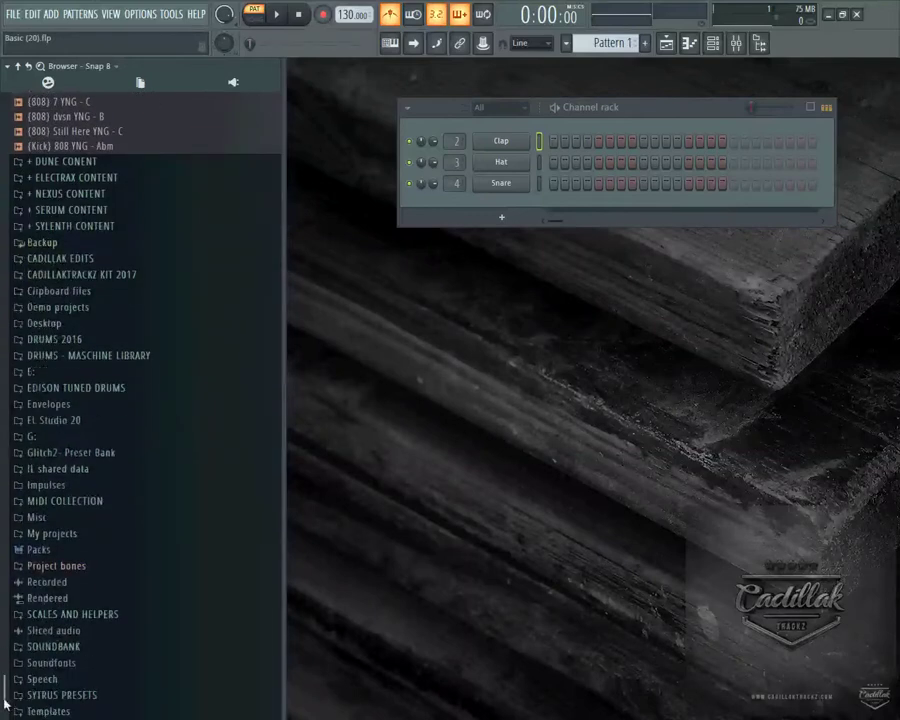
pyautogui.click(40, 178)
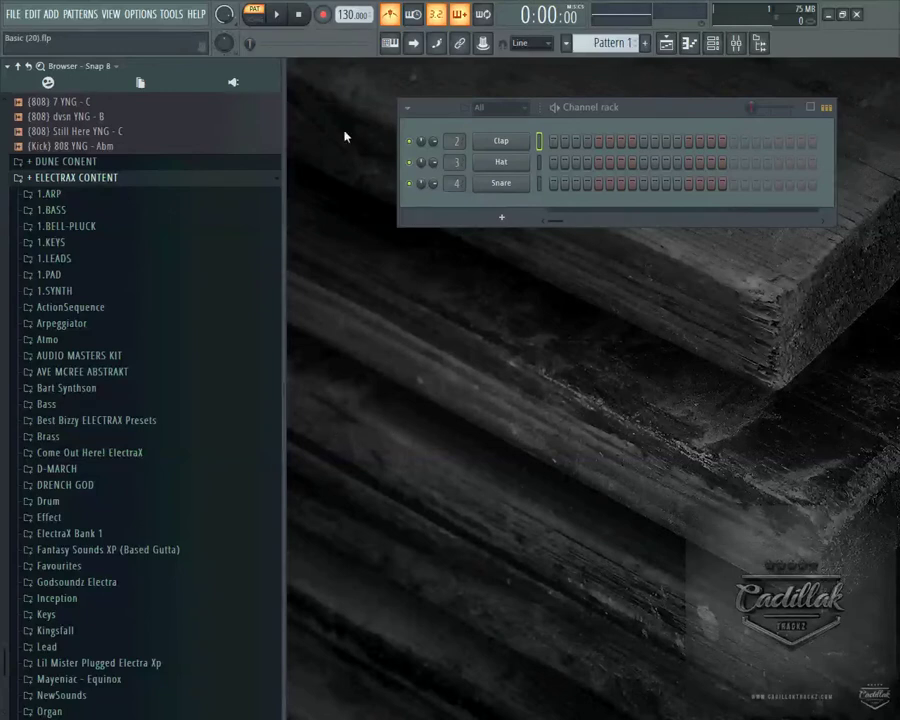
# Set the browser to show only opened folders and collapse the folder structure
pyautogui.click(7, 66)
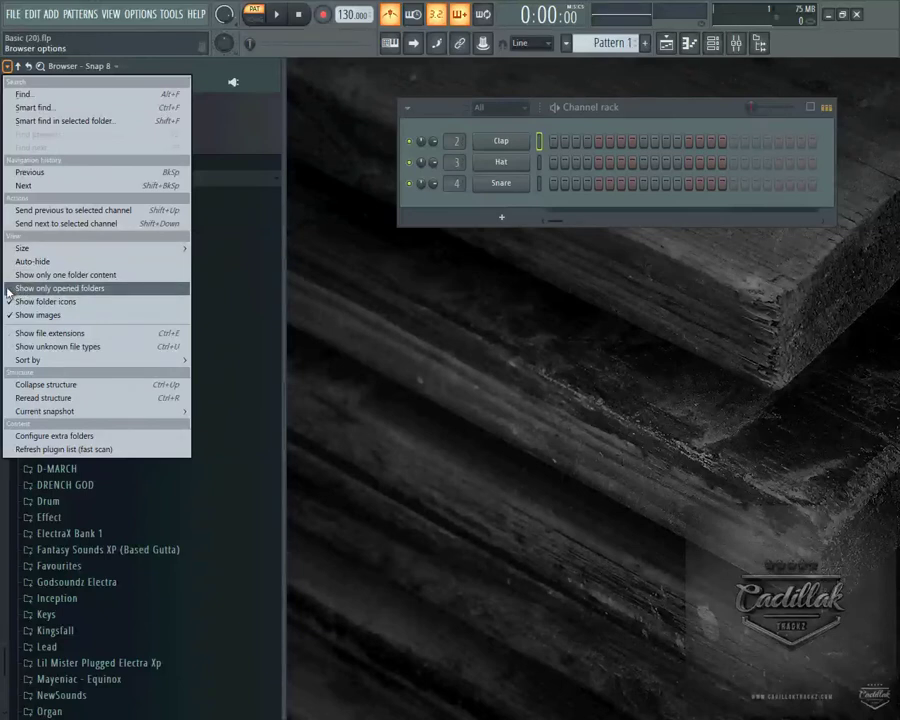
pyautogui.click(9, 290)
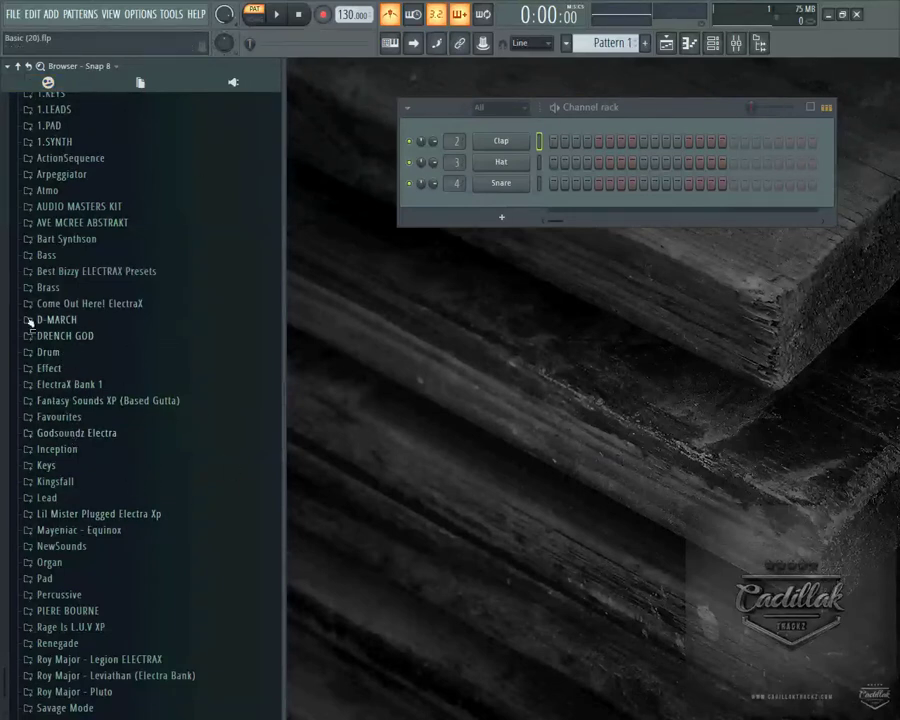
pyautogui.click(18, 67)
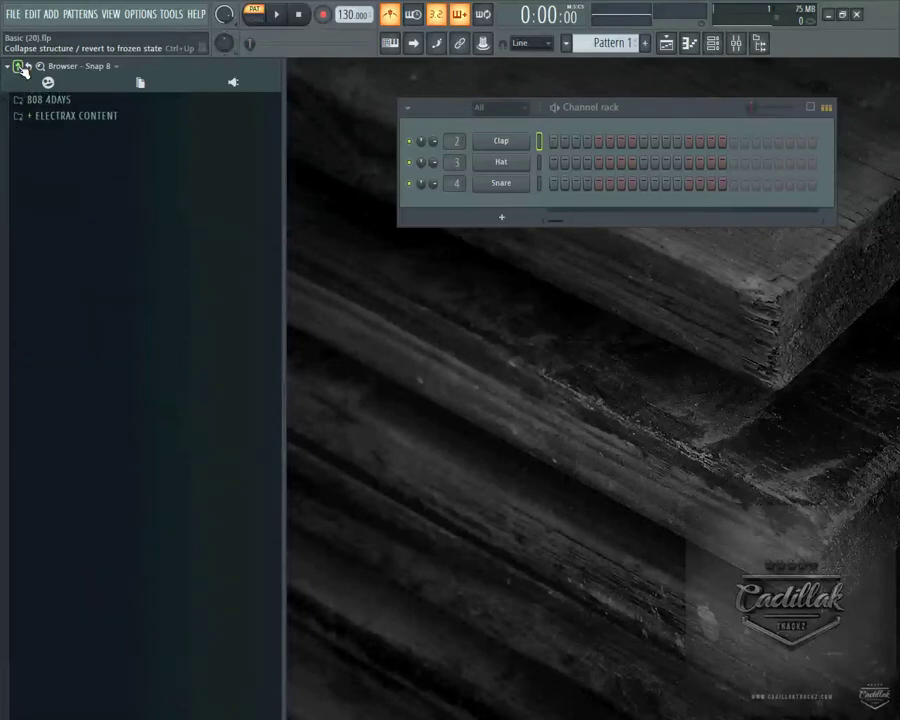
# Open the name and color editor for Snap 8, view the available icons, and close it without changes
pyautogui.click(114, 67)
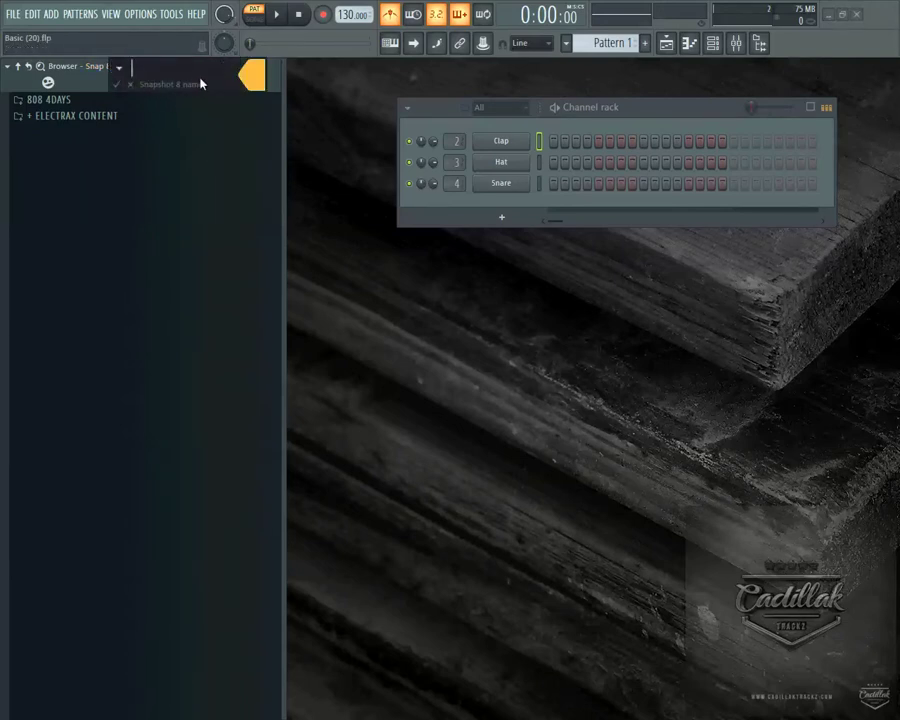
pyautogui.click(119, 69)
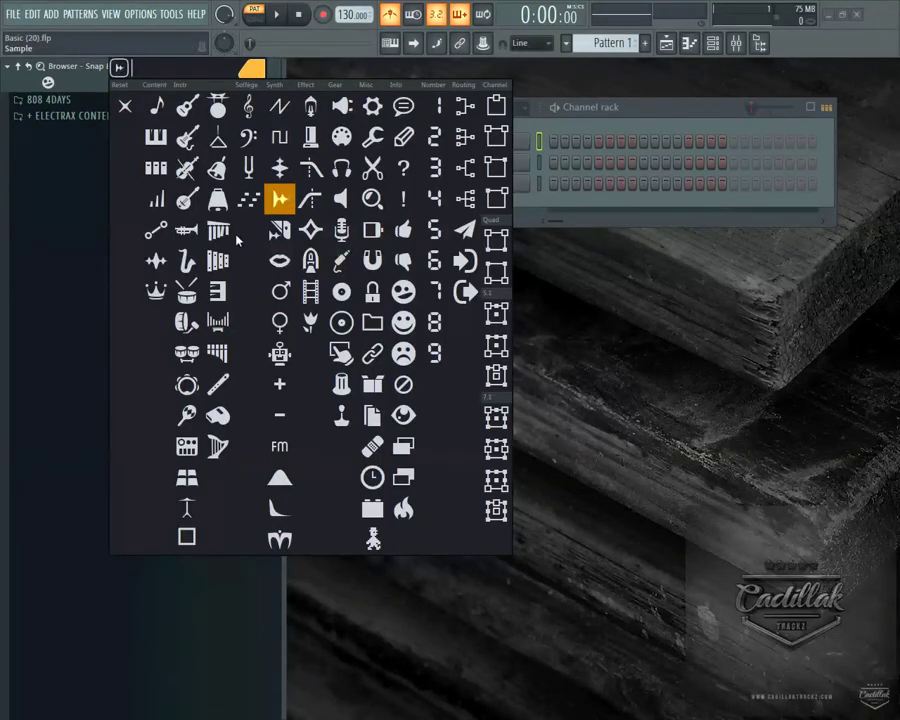
pyautogui.click(640, 373)
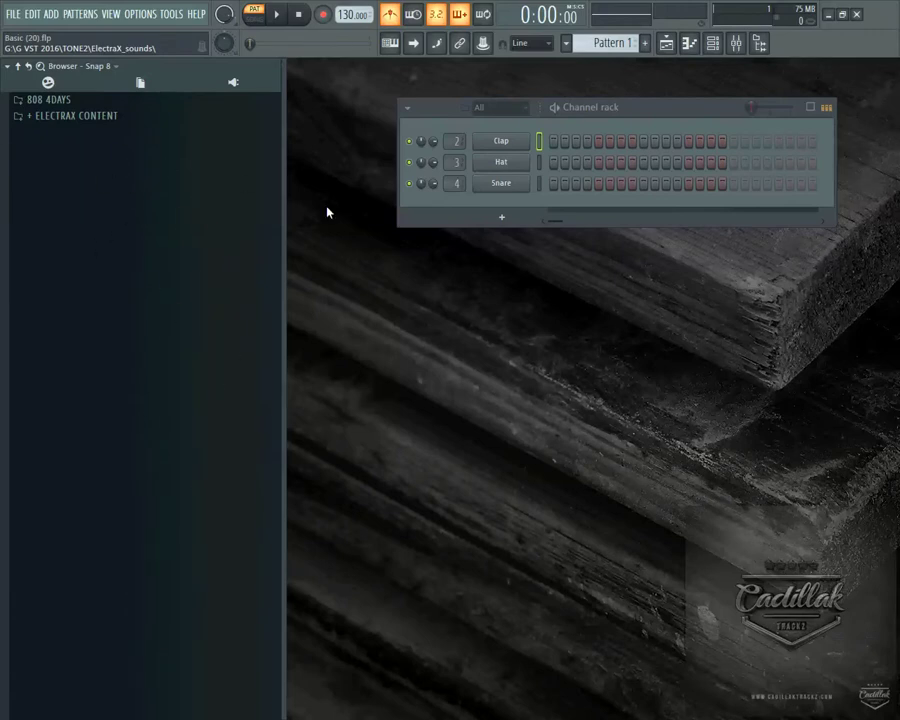
# Cycle through the browser snapshots to compare their folder views, finishing on the LAKS snapshot
pyautogui.click(71, 90)
pyautogui.click(71, 90)
pyautogui.click(71, 90)
pyautogui.click(71, 90)
pyautogui.click(71, 90)
pyautogui.click(71, 90)
pyautogui.click(72, 91)
pyautogui.click(72, 91)
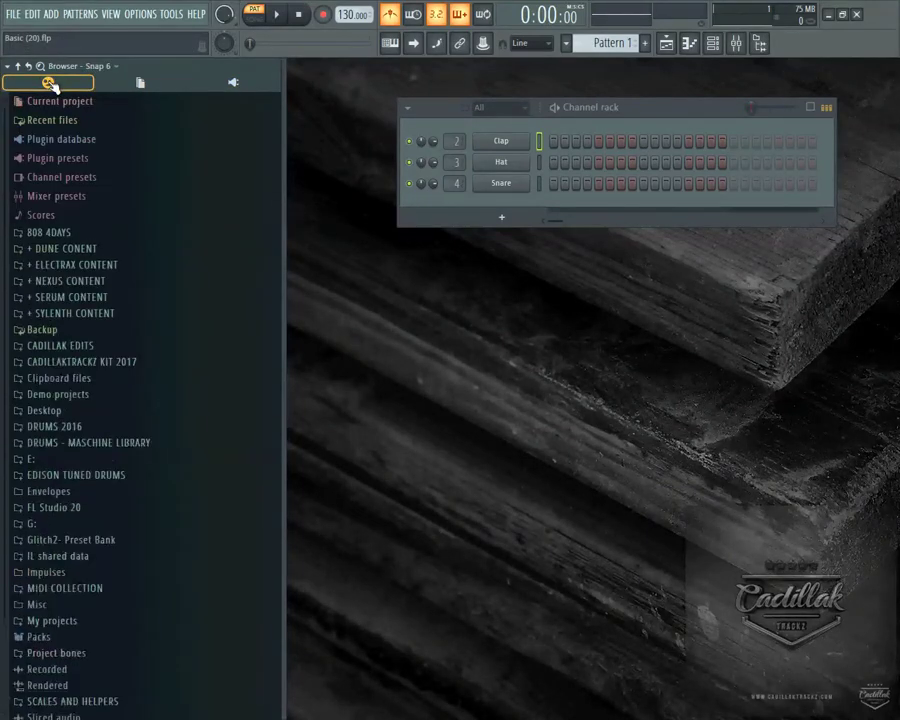
pyautogui.click(62, 88)
pyautogui.click(62, 88)
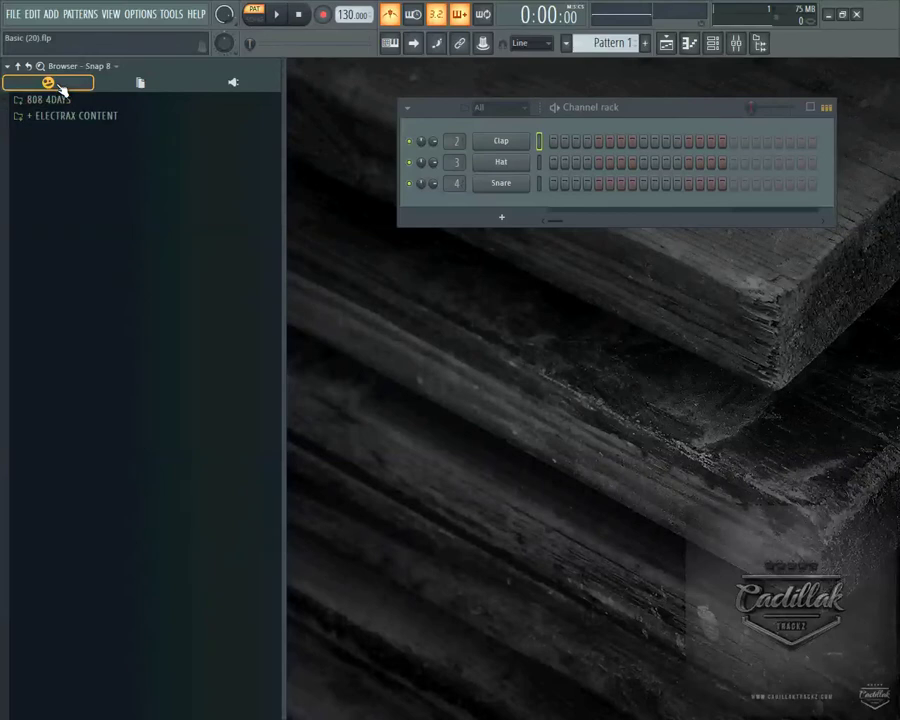
pyautogui.click(62, 88)
pyautogui.click(60, 87)
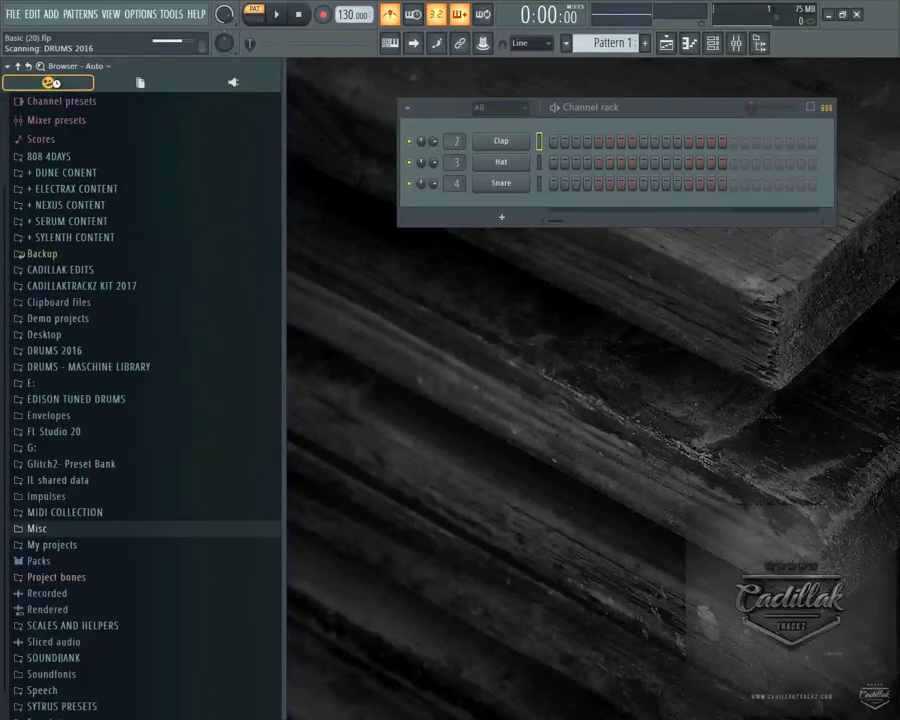
pyautogui.click(57, 86)
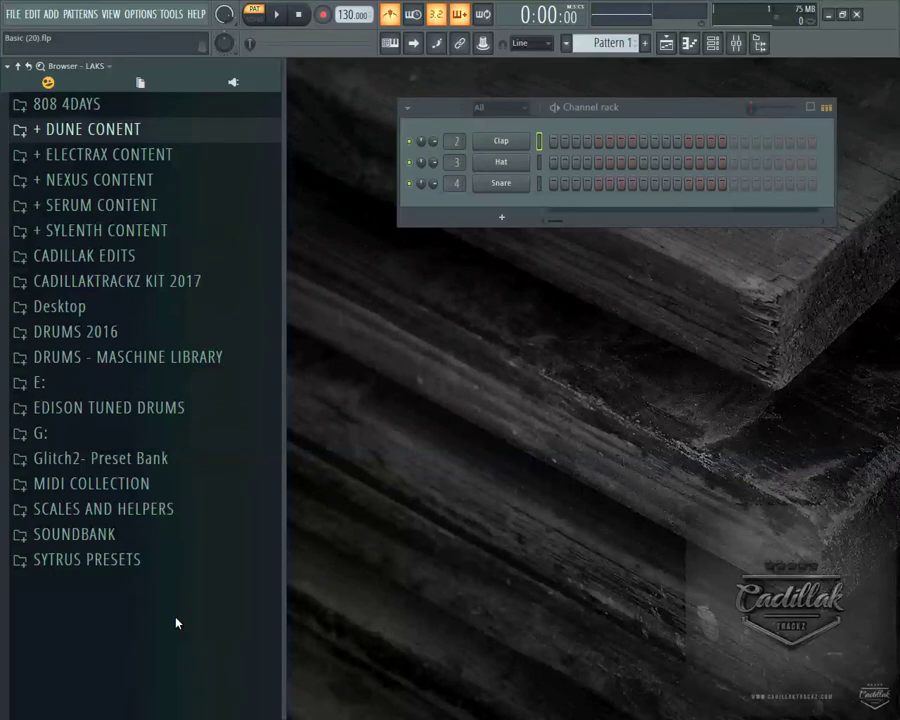
pyautogui.hotkey('alt', 'Tab')
pyautogui.hotkey('alt', 'Tab')
pyautogui.hotkey('alt', 'Tab')
pyautogui.hotkey('alt', 'Tab')
pyautogui.hotkey('alt', 'Tab')
pyautogui.hotkey('alt', 'Tab')
pyautogui.hotkey('alt', 'Tab')
pyautogui.hotkey('alt', 'Tab')
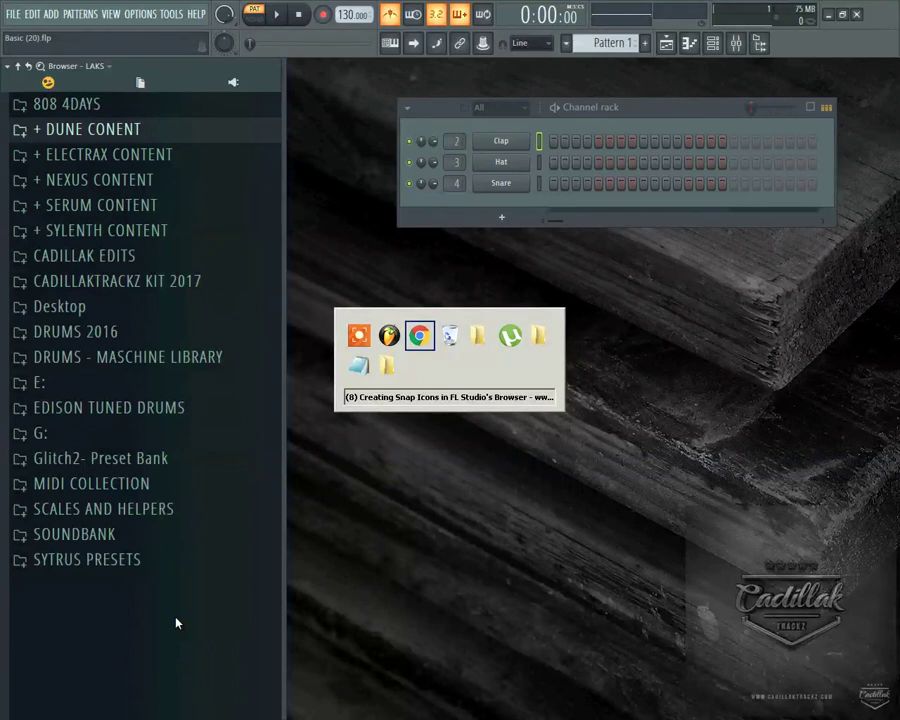
pyautogui.hotkey('alt', 'Tab')
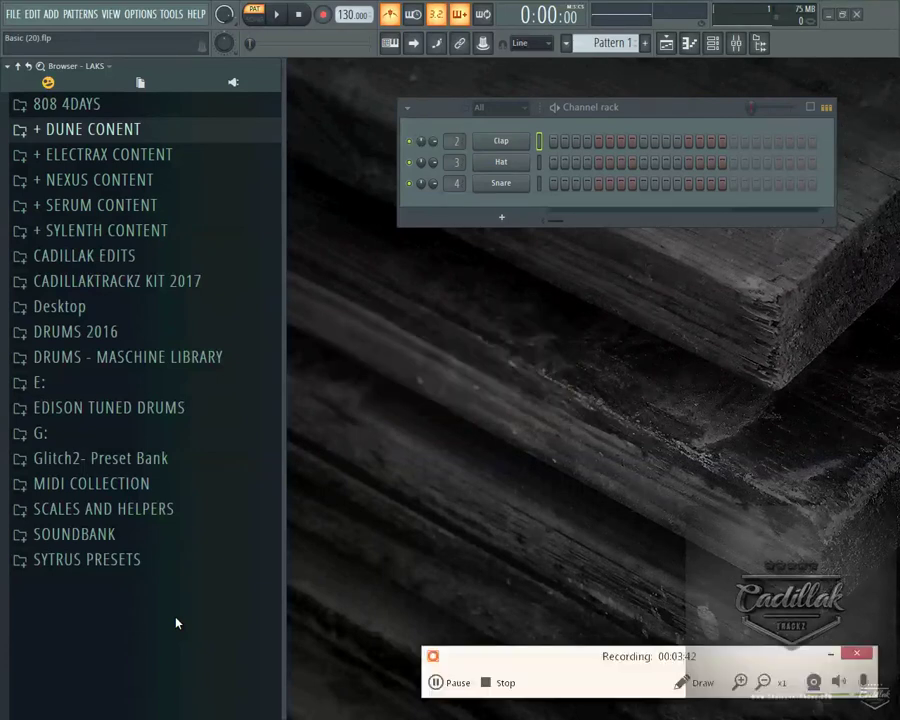